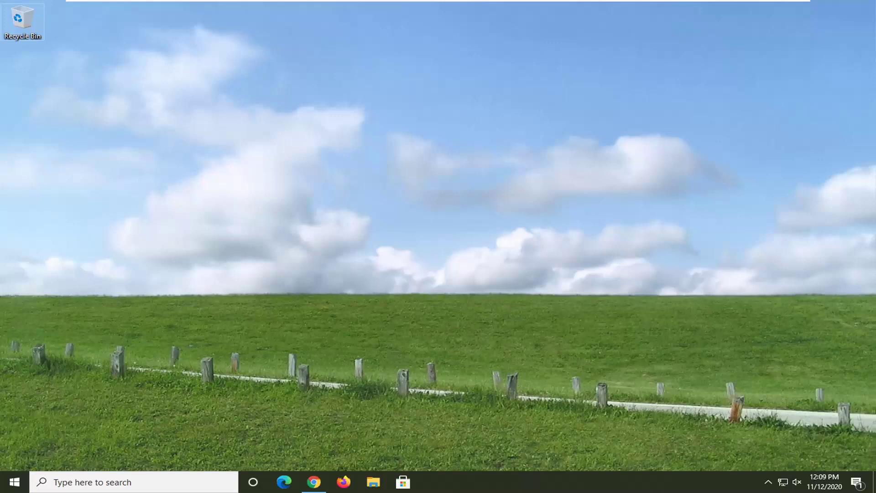
Launch the Services app by searching Start for 'services'.
click(15, 482)
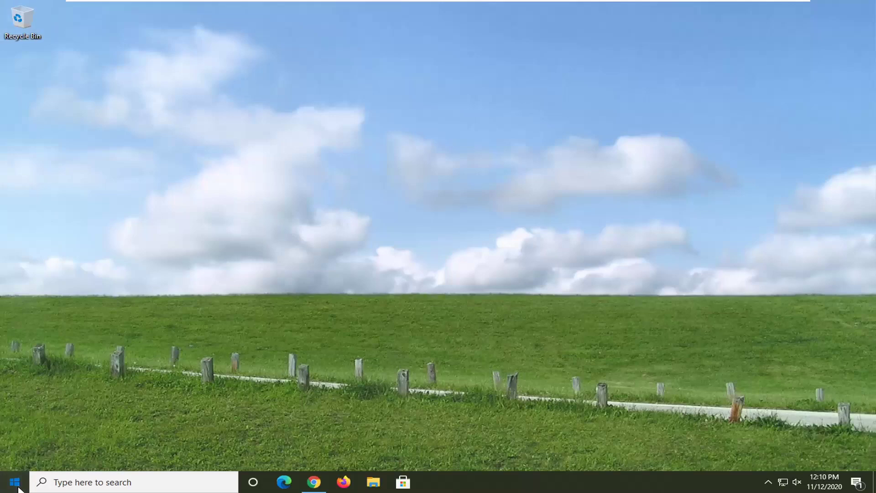
text(ser)
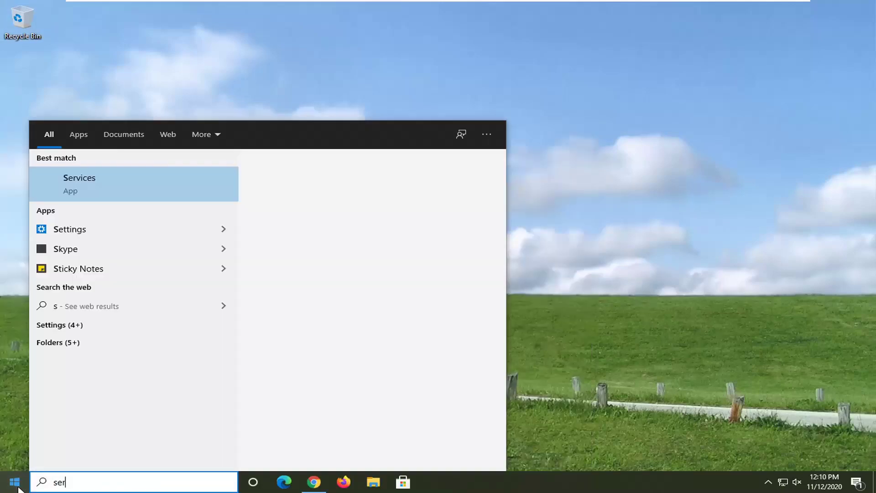
text(vices)
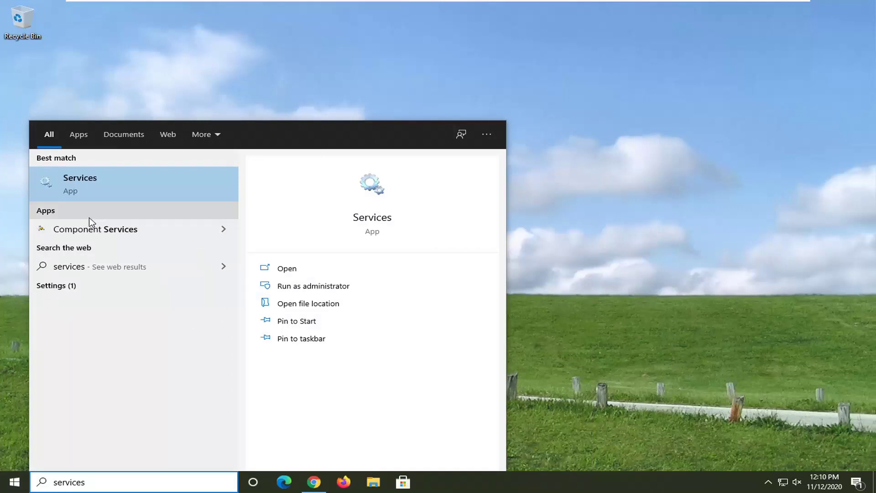
click(84, 187)
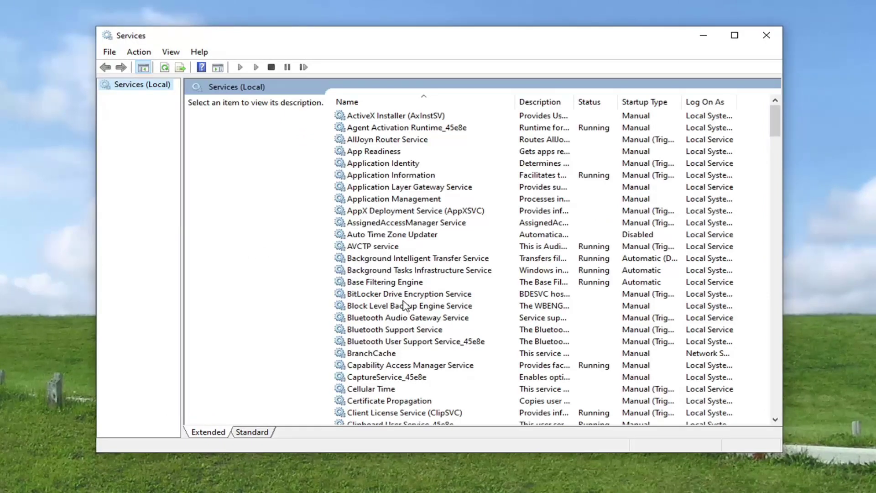
Set Function Discovery Resource Publication to Automatic startup, start it, and apply the change.
scroll(404, 306, down, 15)
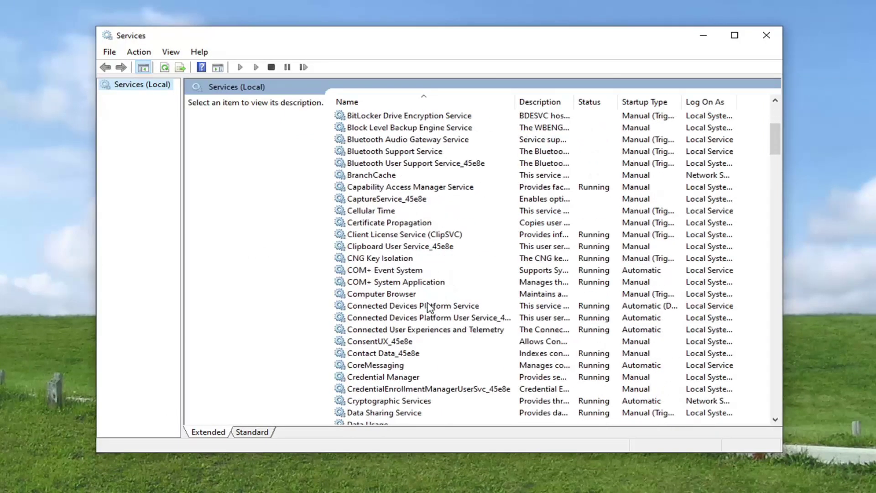
scroll(391, 372, down, 1)
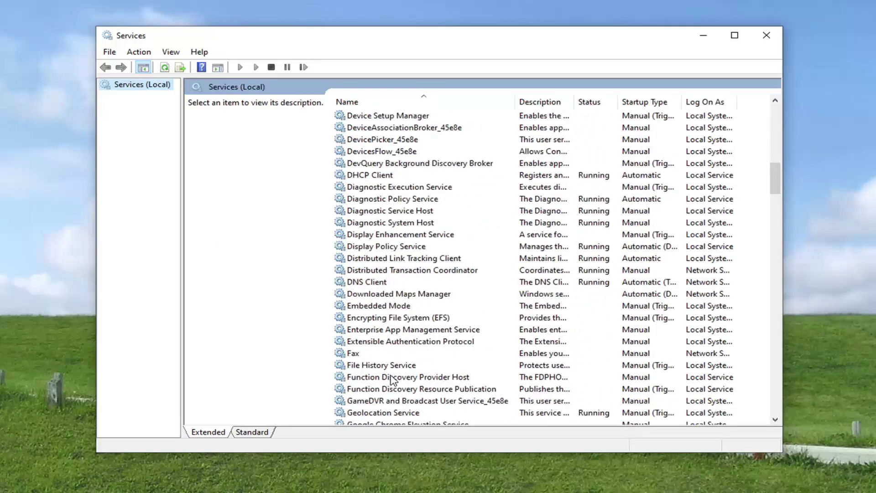
click(375, 378)
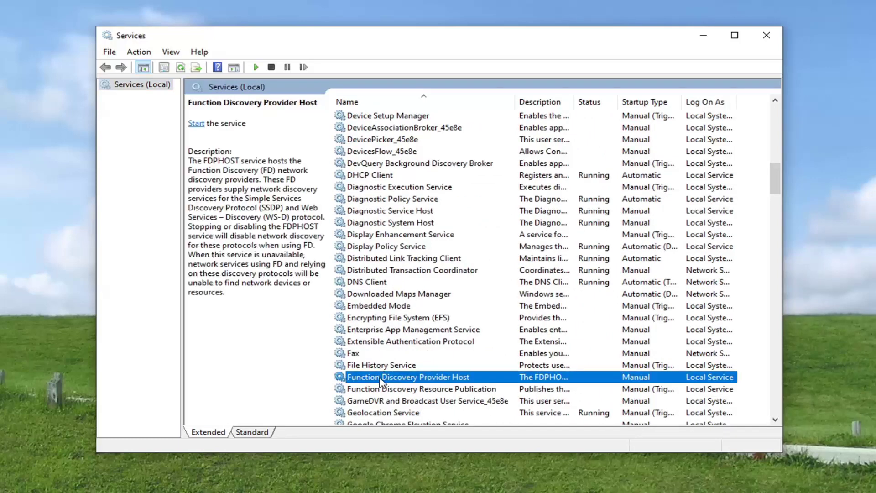
click(385, 388)
double_click(391, 391)
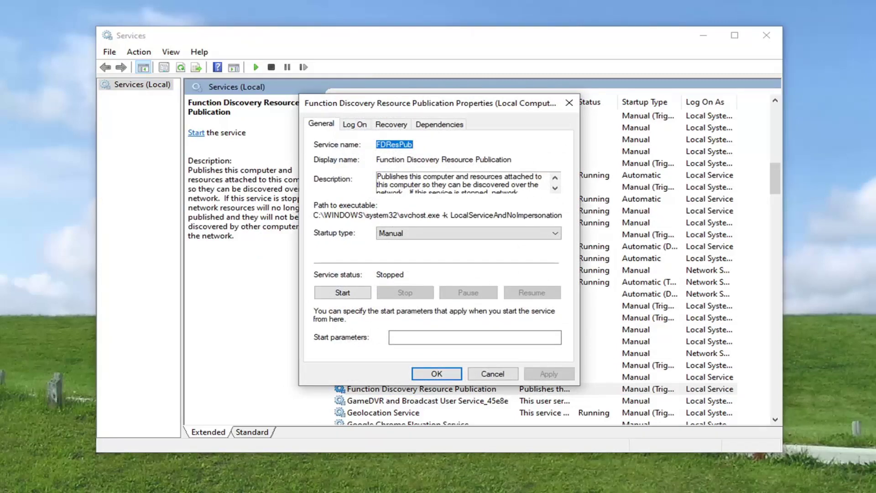
click(419, 233)
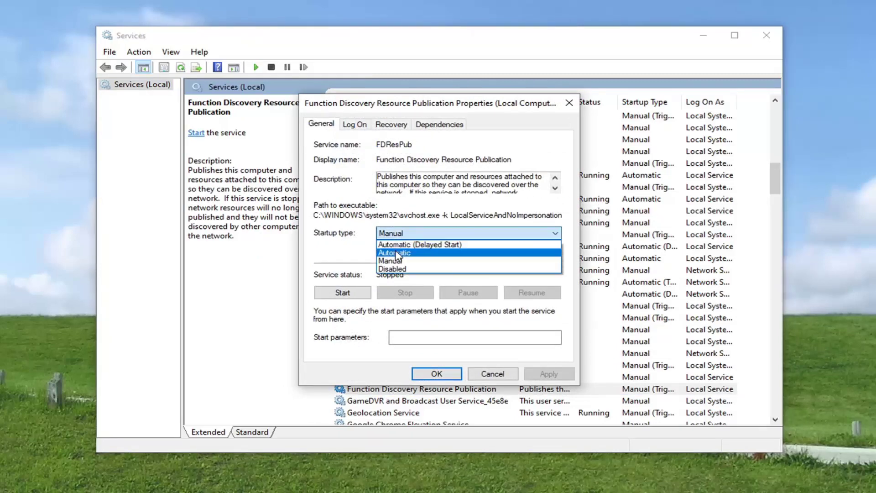
click(396, 252)
click(342, 293)
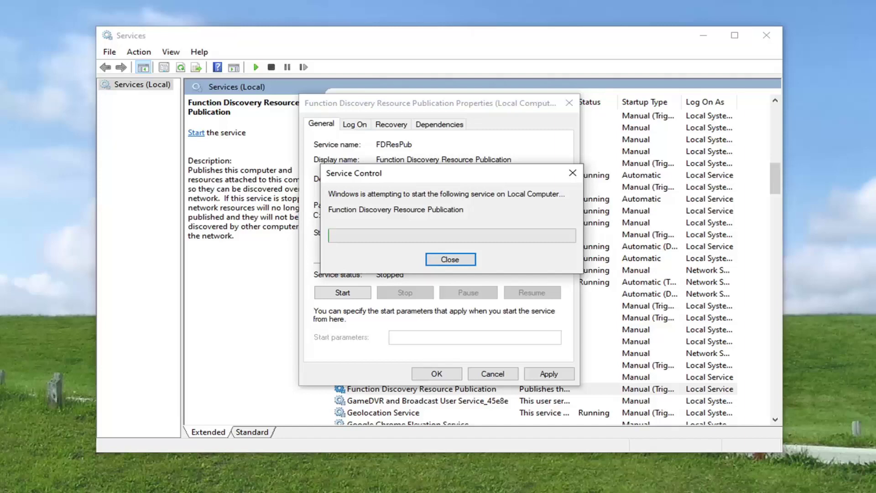
click(549, 373)
click(443, 375)
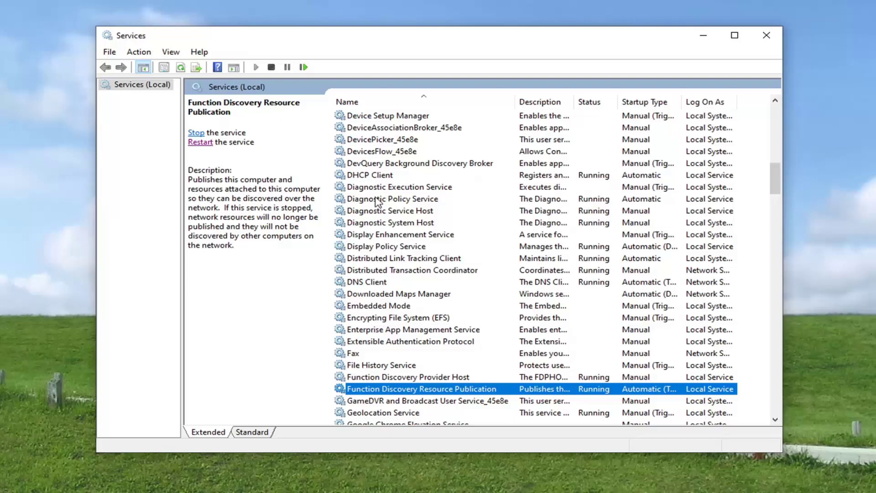
double_click(360, 282)
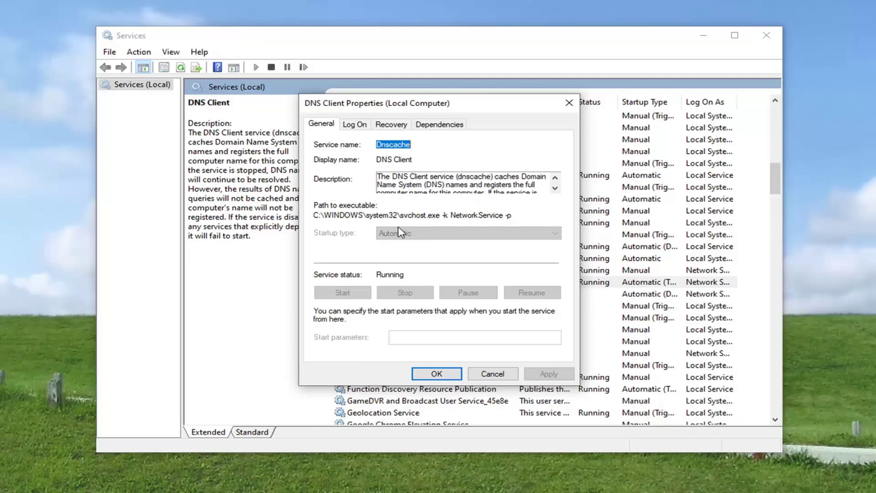
click(442, 374)
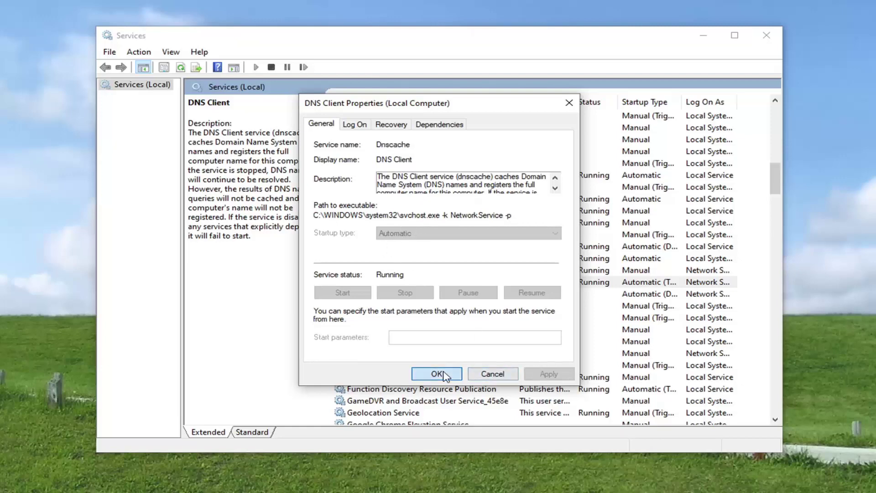
Change SSDP Discovery's startup type to Automatic and apply it.
scroll(451, 344, down, 20)
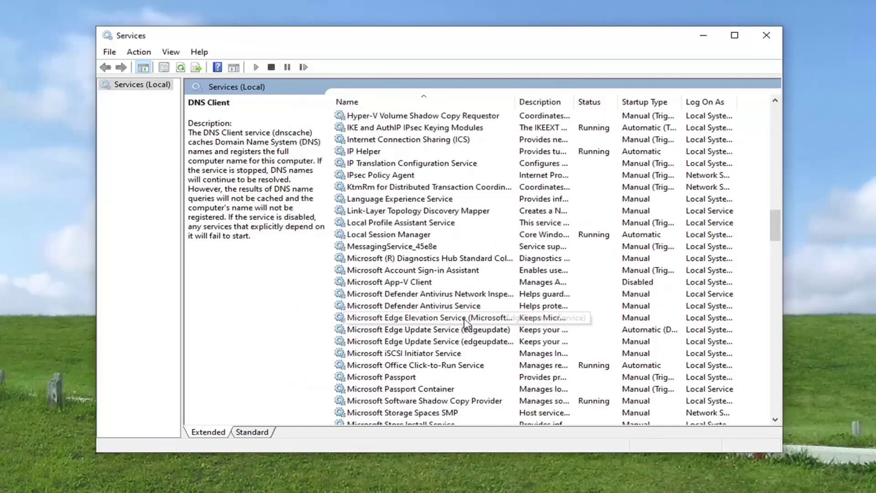
scroll(467, 318, down, 4)
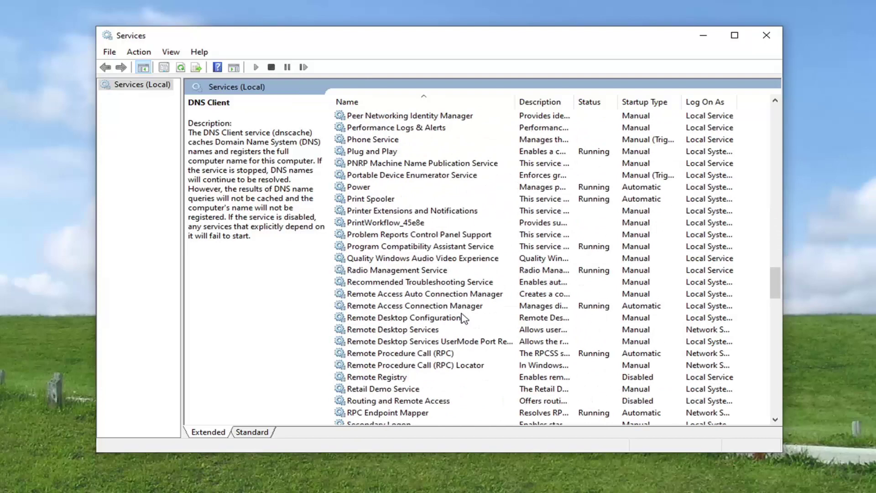
scroll(463, 317, down, 6)
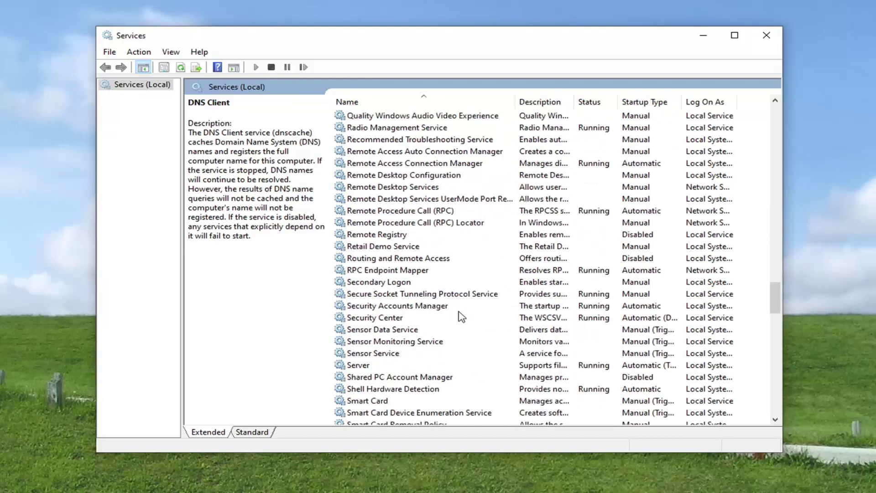
click(376, 413)
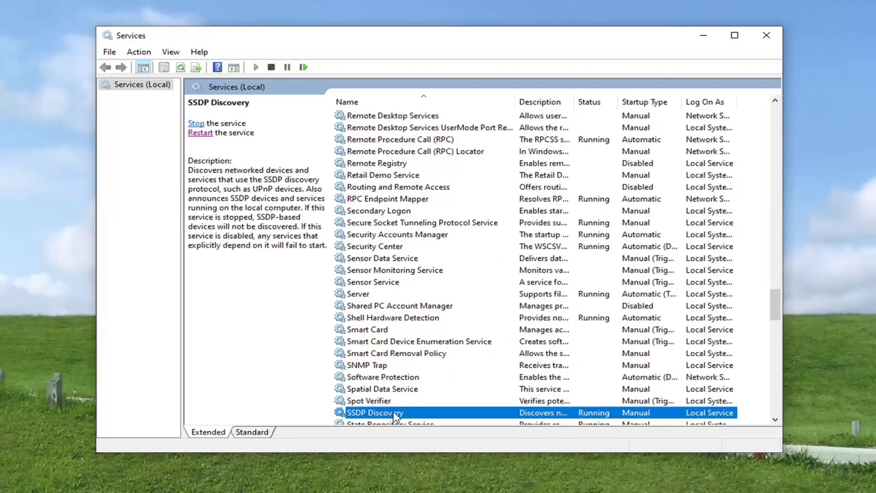
scroll(368, 369, down, 2)
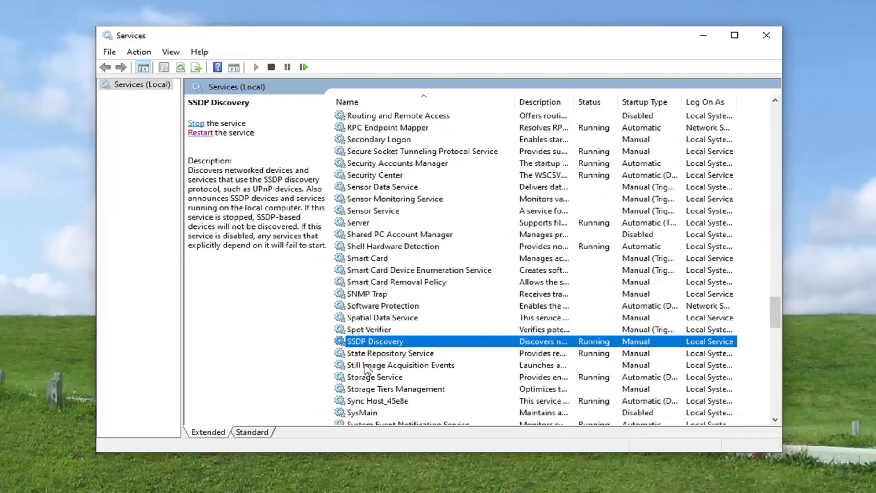
double_click(380, 344)
click(404, 234)
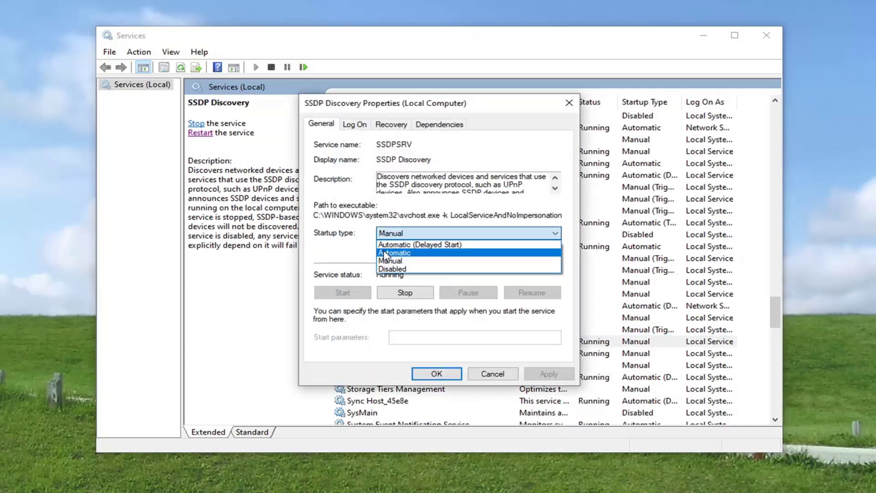
click(385, 254)
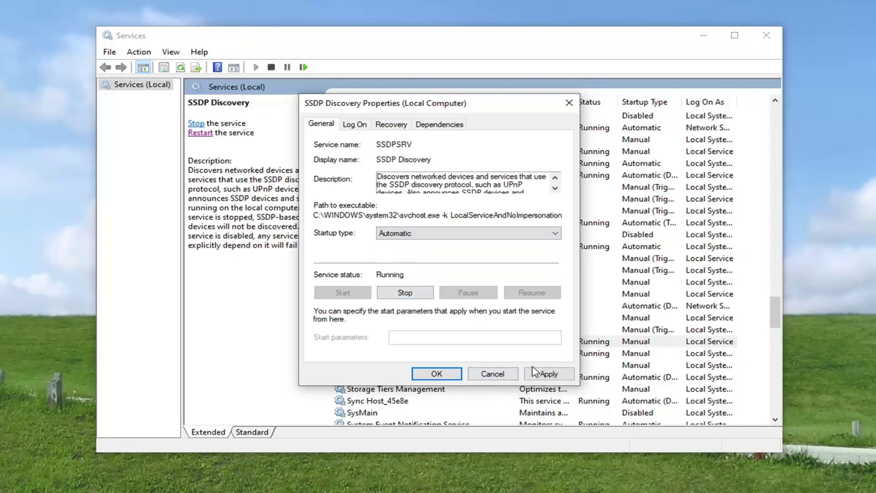
click(552, 377)
click(438, 374)
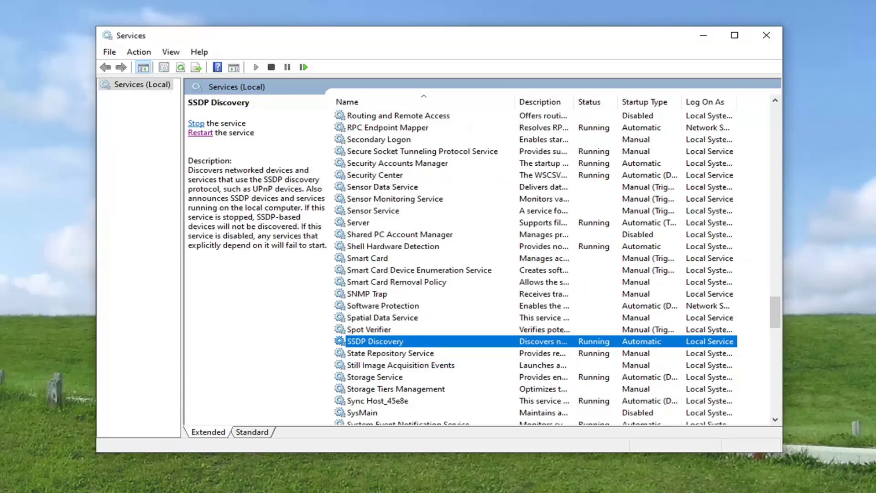
Close Services and open Windows Defender Firewall from a Start search.
click(767, 36)
click(6, 489)
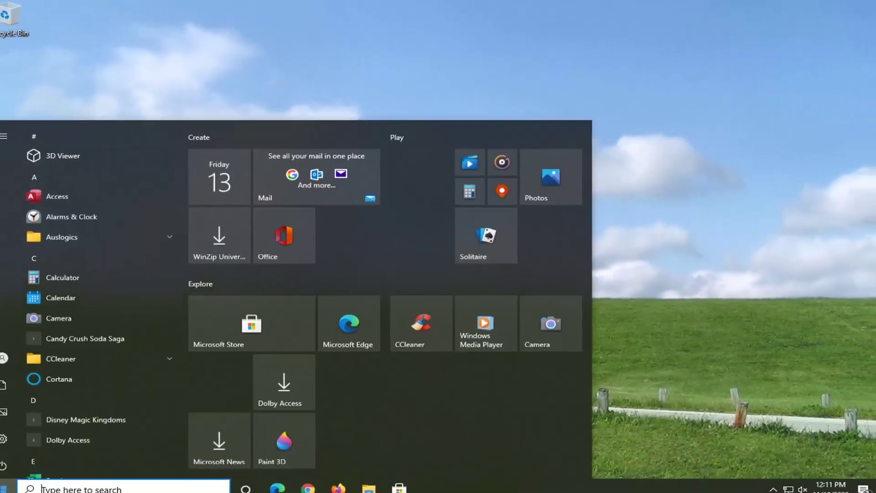
text(windows )
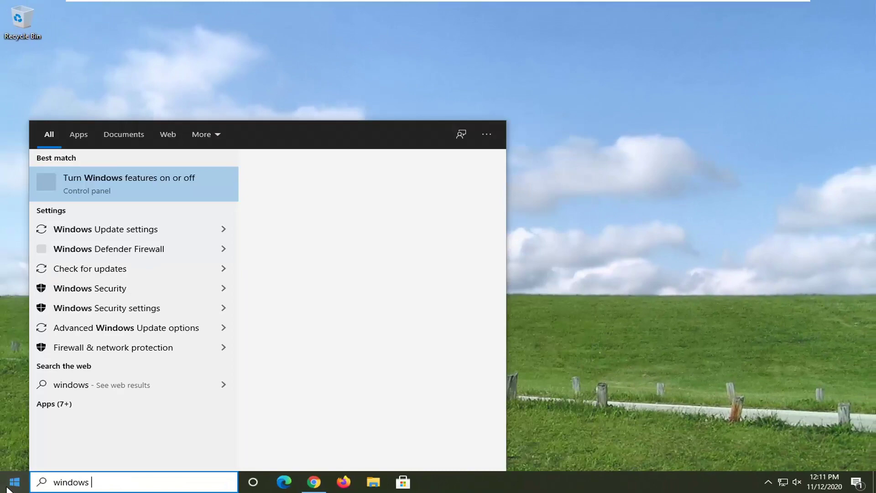
text(de)
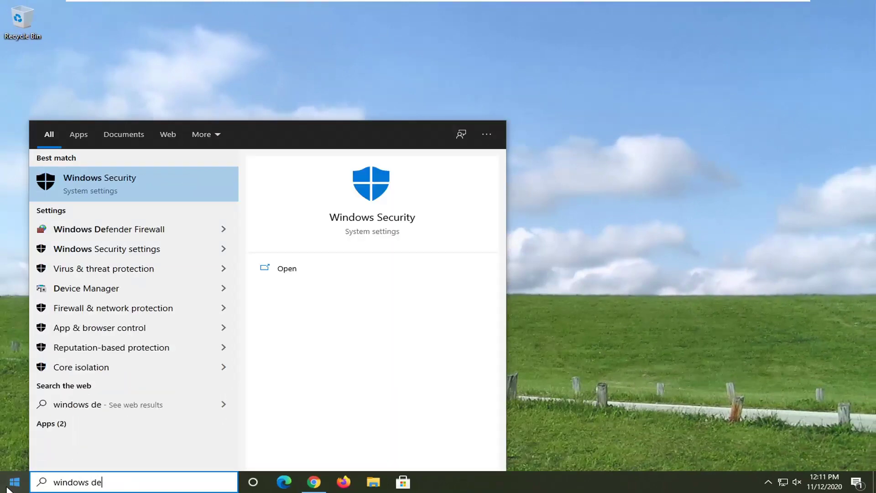
text(fender firewall)
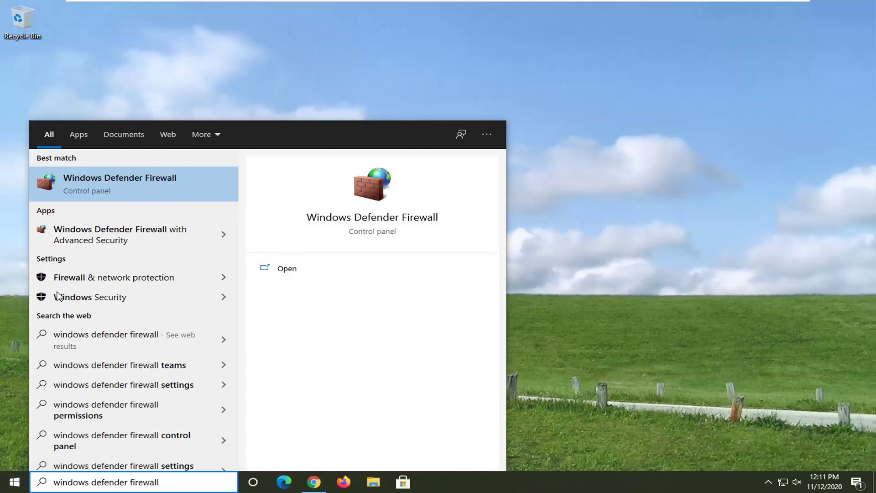
click(97, 187)
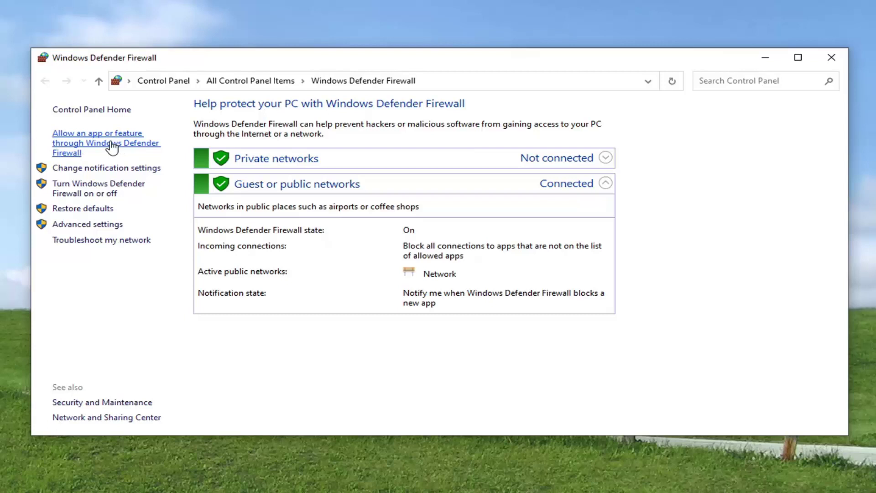
Allow Network Discovery in the firewall's allowed apps list and save it.
click(129, 143)
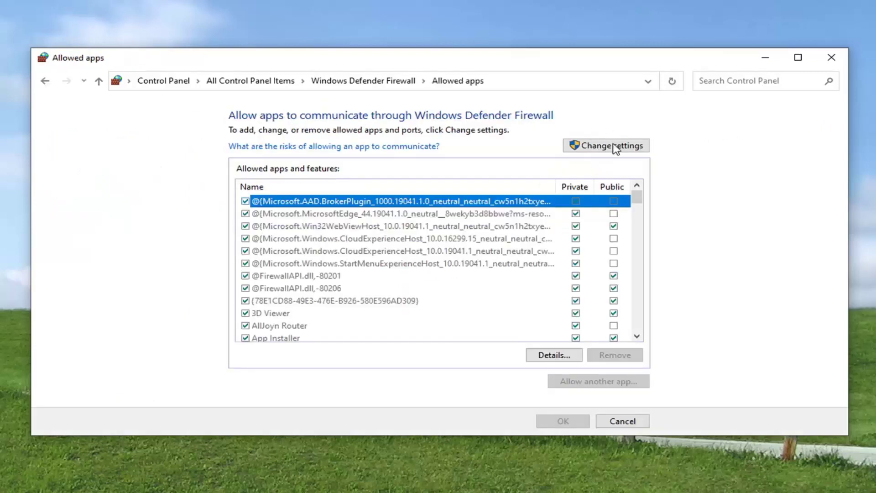
click(610, 147)
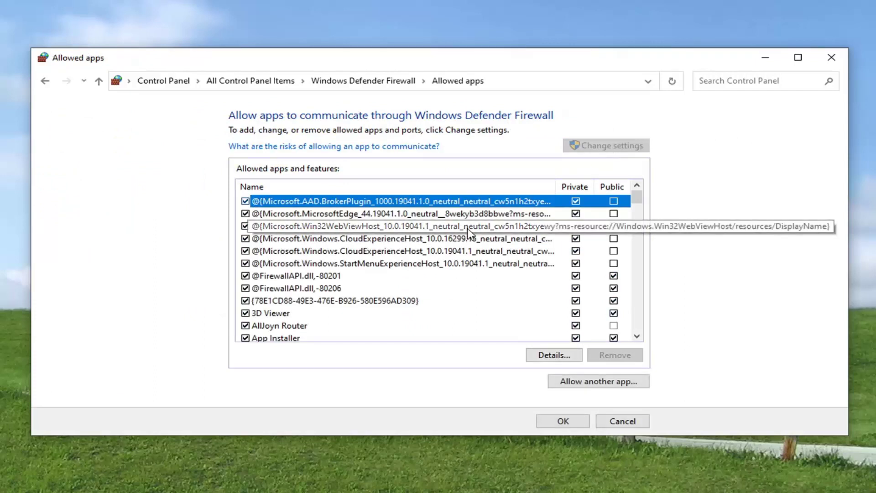
scroll(384, 267, down, 18)
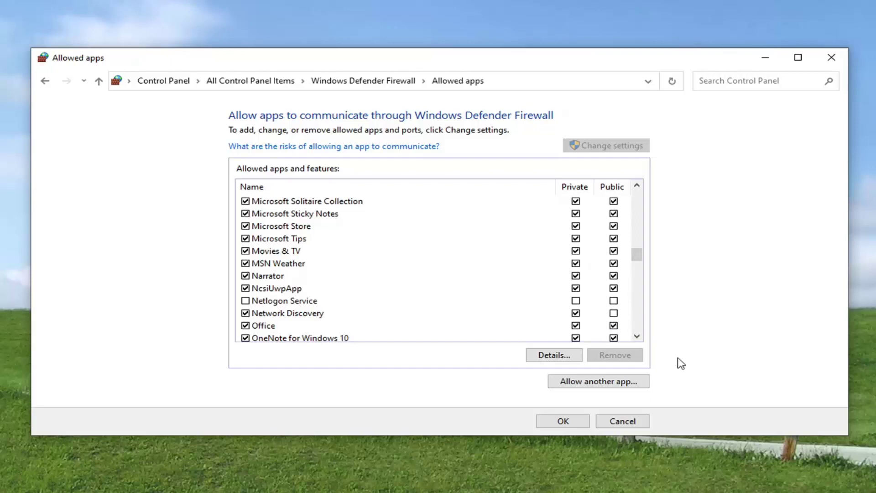
click(563, 422)
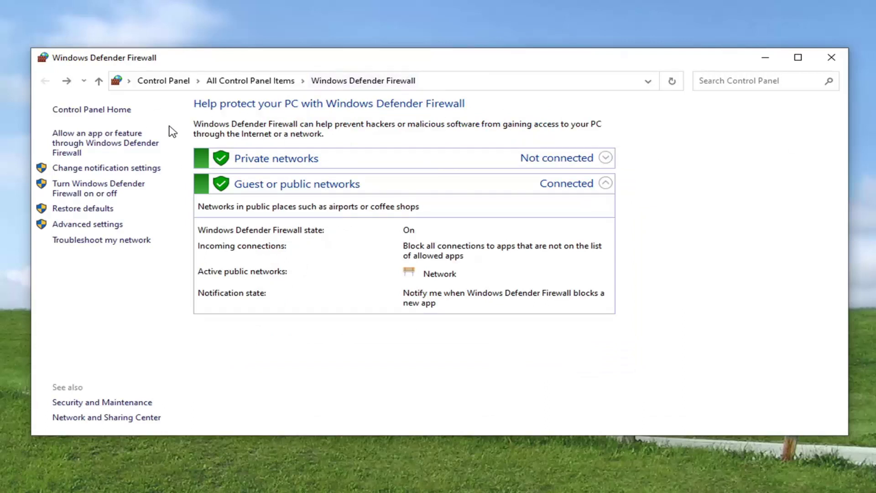
Go from Control Panel's category view through Network and Sharing Center to advanced sharing settings.
click(171, 86)
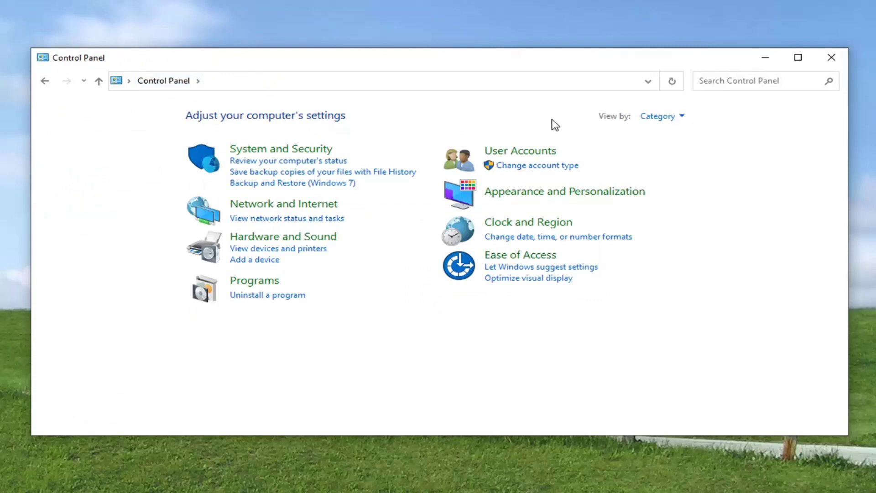
click(644, 117)
click(652, 133)
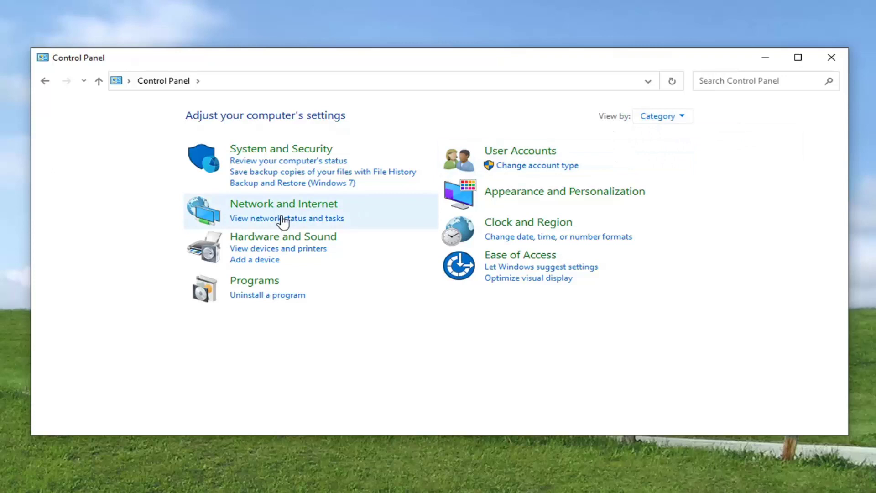
click(657, 117)
click(660, 136)
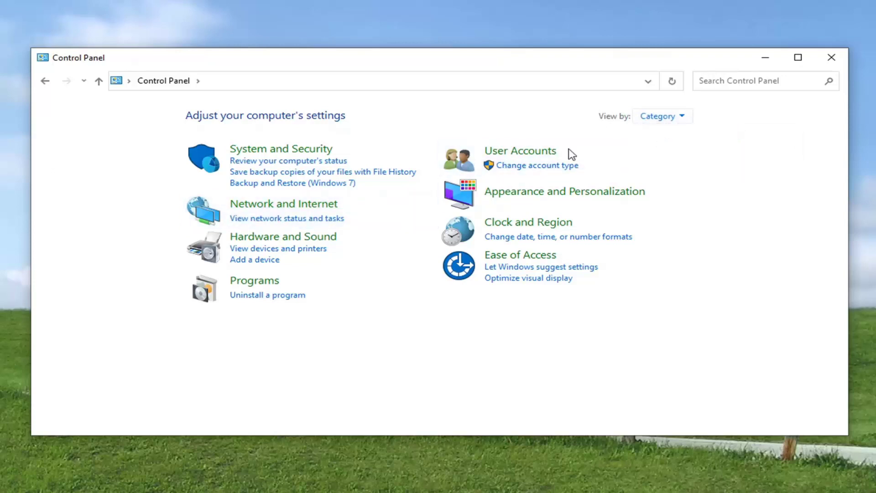
click(282, 208)
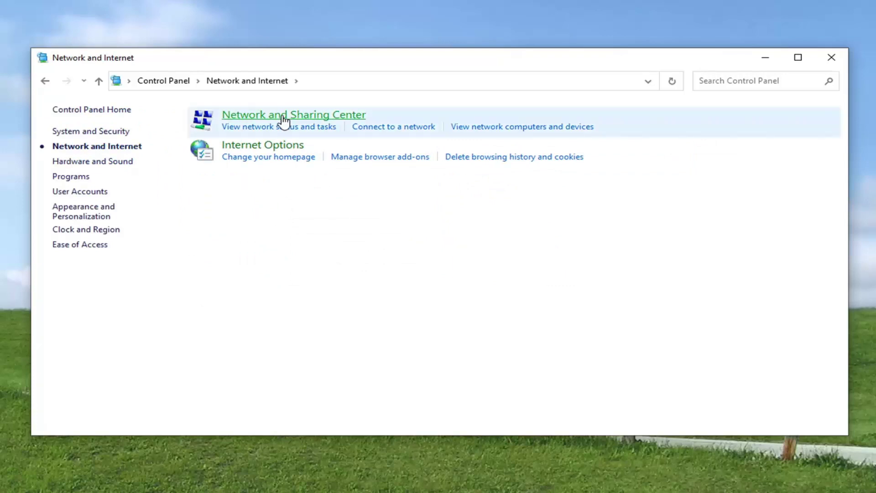
click(317, 116)
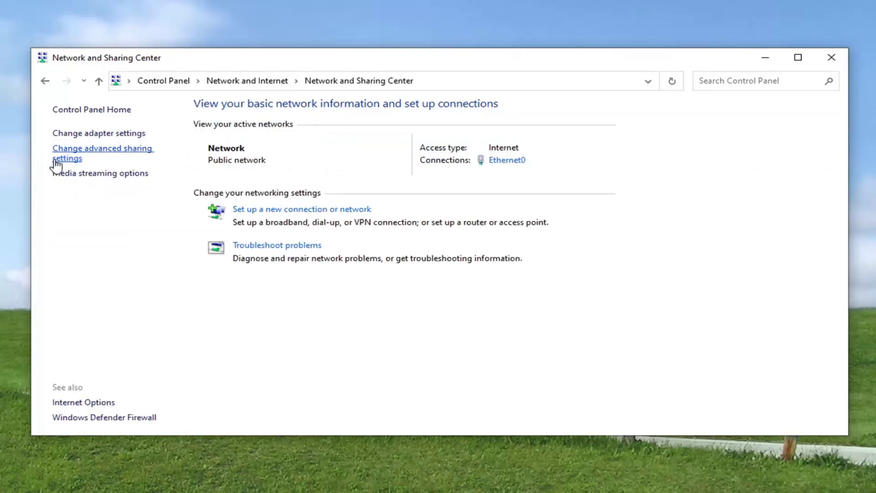
click(79, 160)
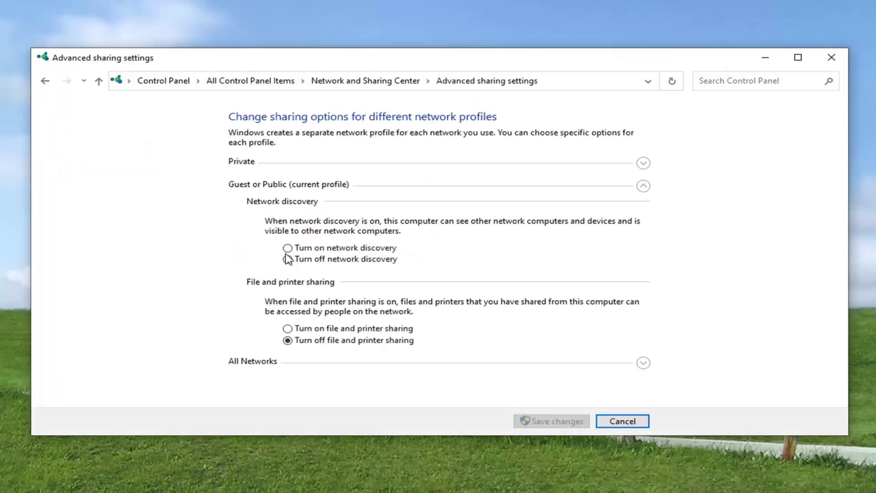
Turn on file and printer sharing under the Private profile and save the changes.
click(278, 170)
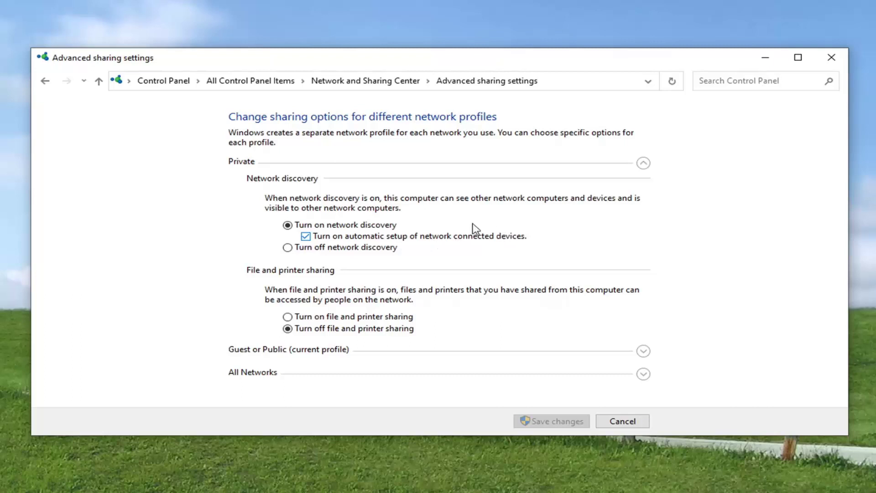
click(289, 318)
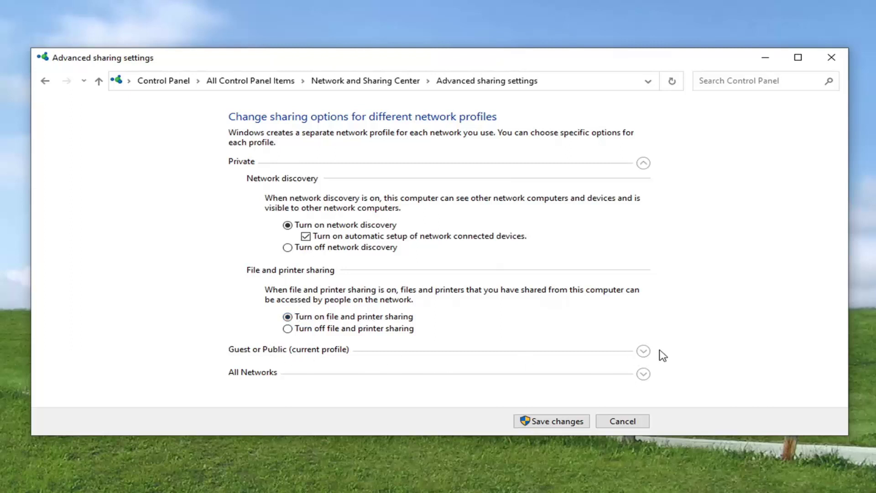
click(651, 353)
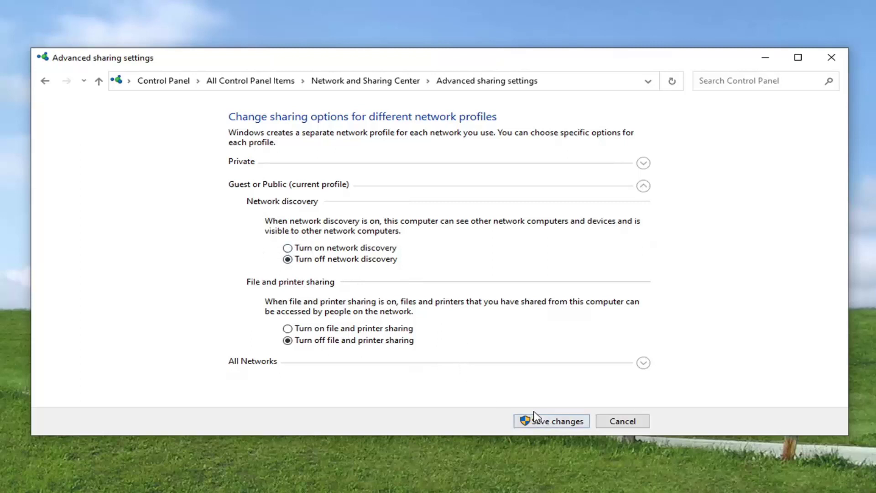
click(525, 419)
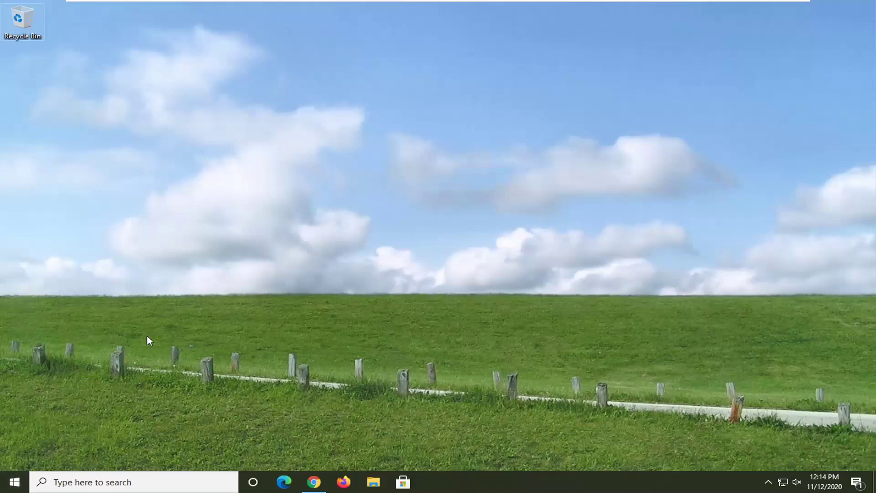
Open the Start menu from the taskbar.
click(10, 486)
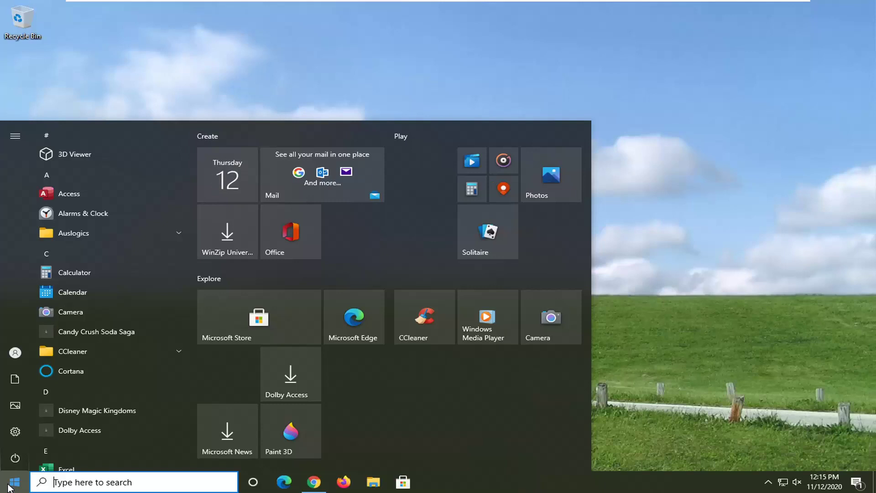
Find 'network reset' in Start, confirm Reset now, and dismiss the sign-out notice.
text(netw)
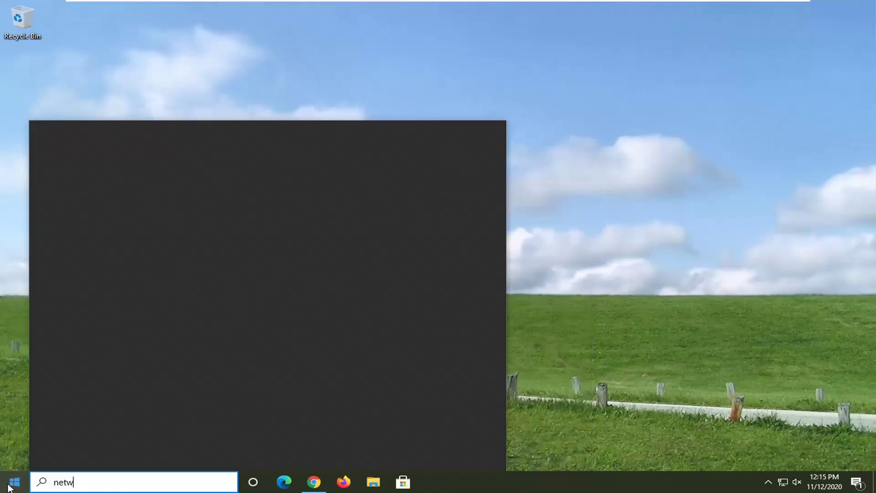
text(ork reset)
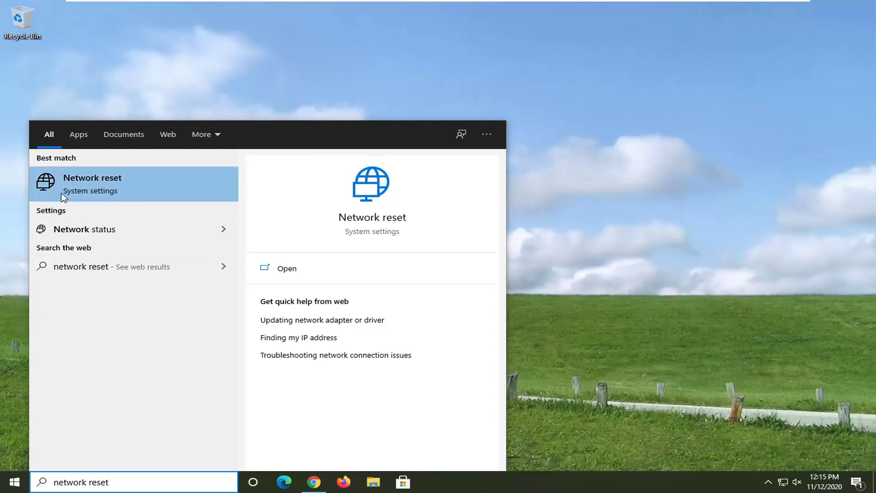
click(110, 195)
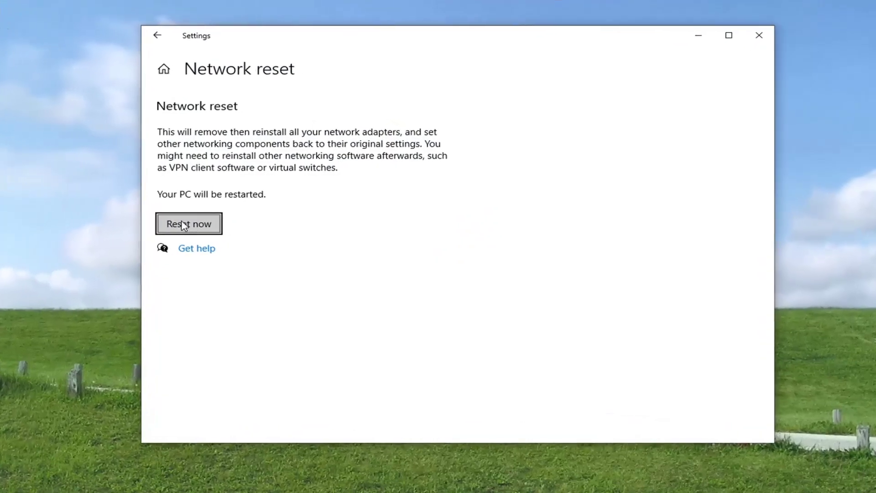
click(184, 225)
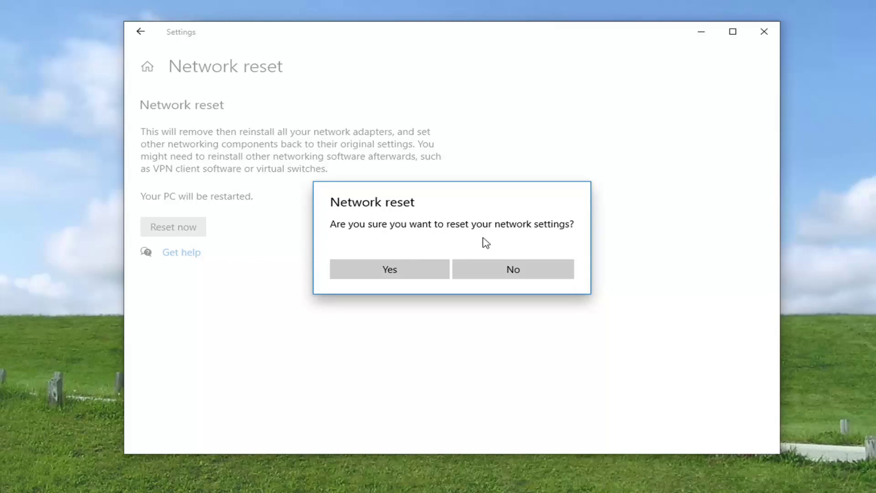
click(406, 268)
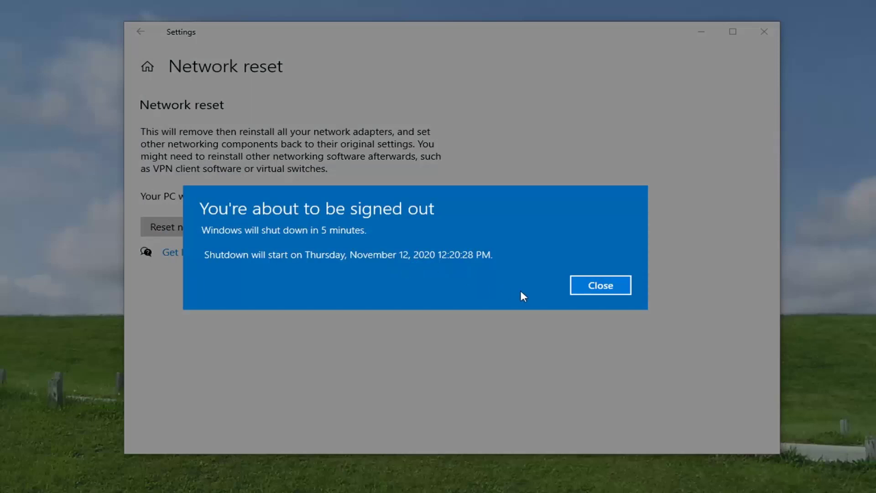
click(615, 288)
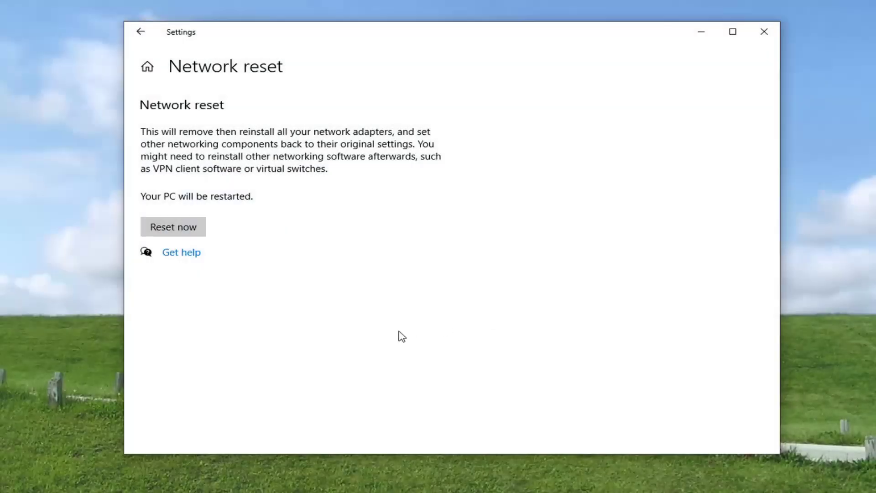
Close the Settings window and the Chrome window.
click(764, 32)
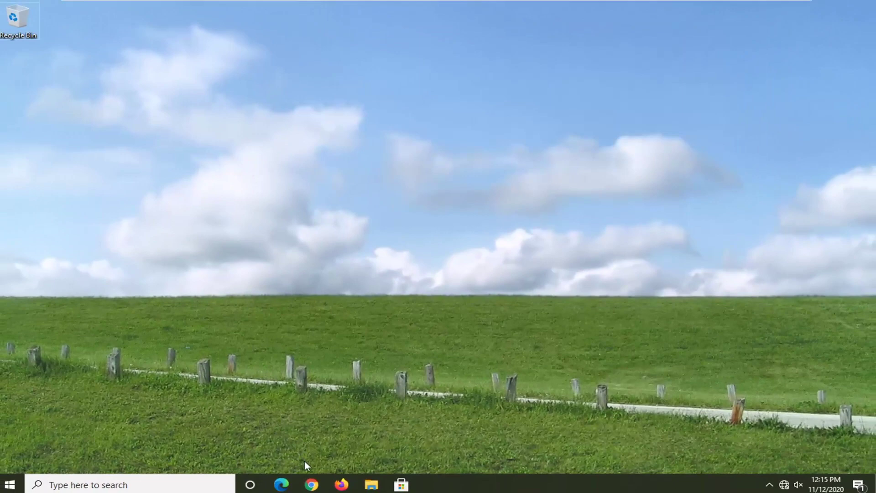
click(311, 484)
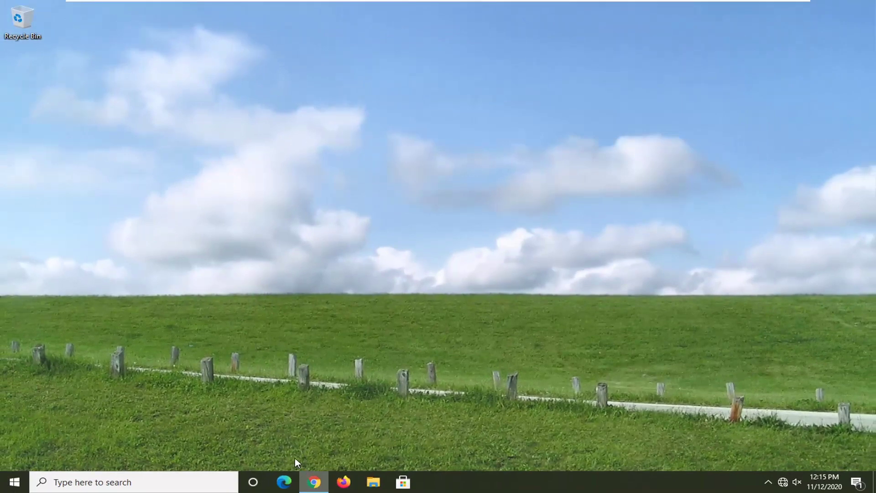
drag(295, 459, 293, 457)
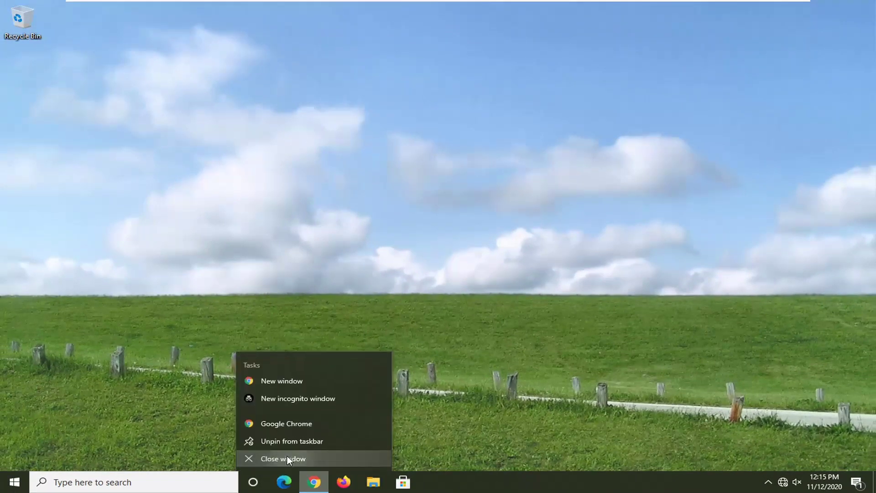
click(293, 458)
Restart the PC from the Start menu's power options.
click(9, 478)
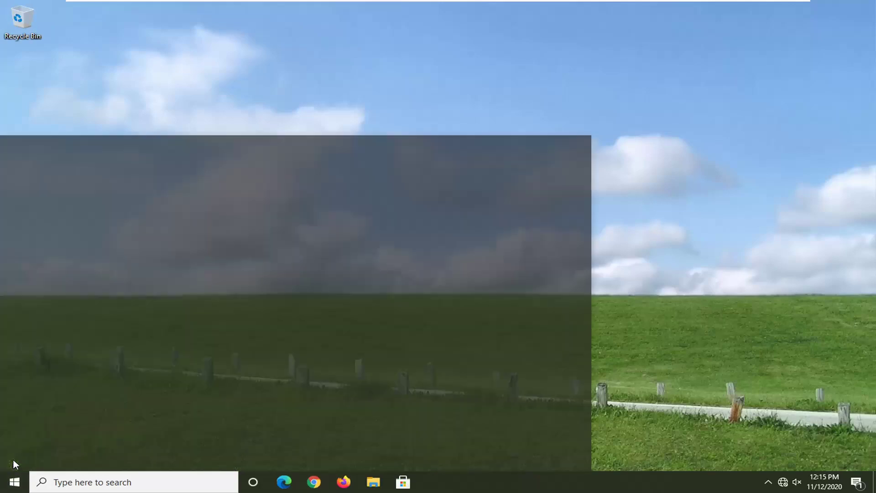
mouse_move(38, 417)
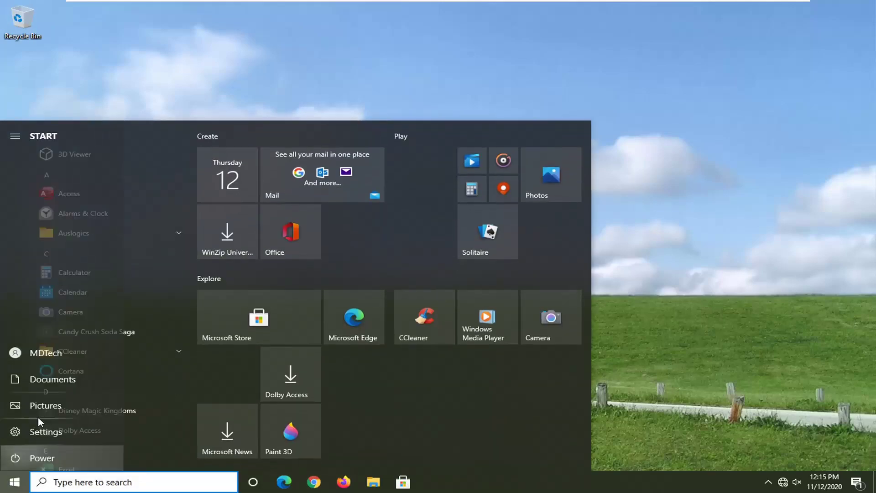
click(38, 458)
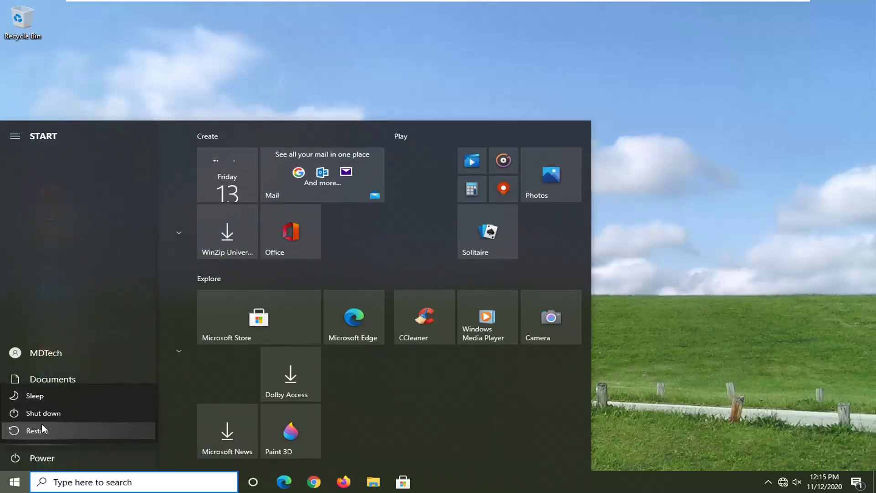
click(37, 430)
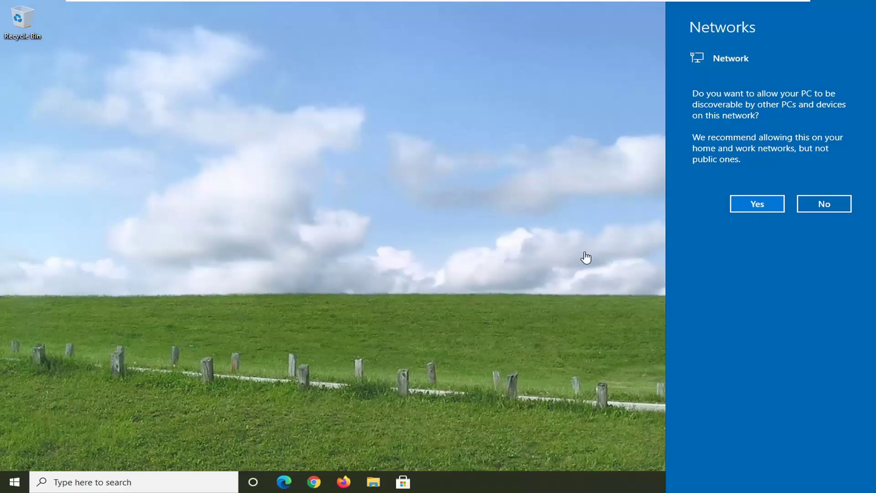
Answer Yes to making the PC discoverable on this network.
click(807, 202)
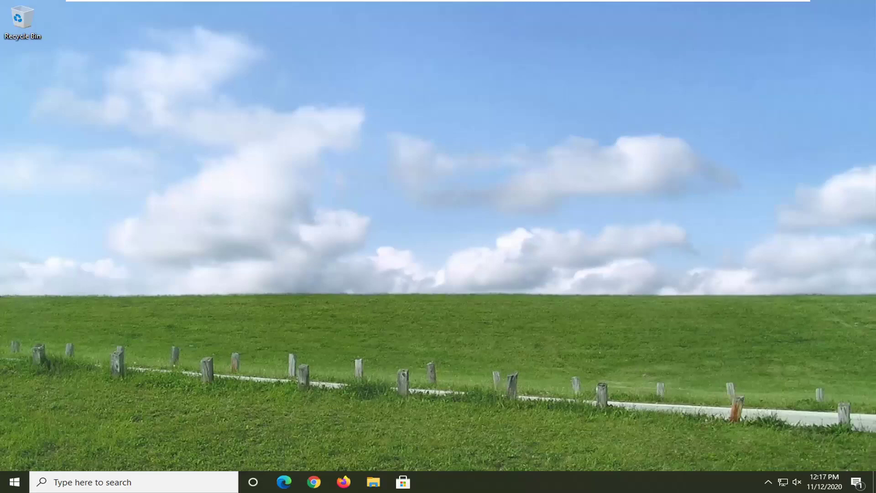